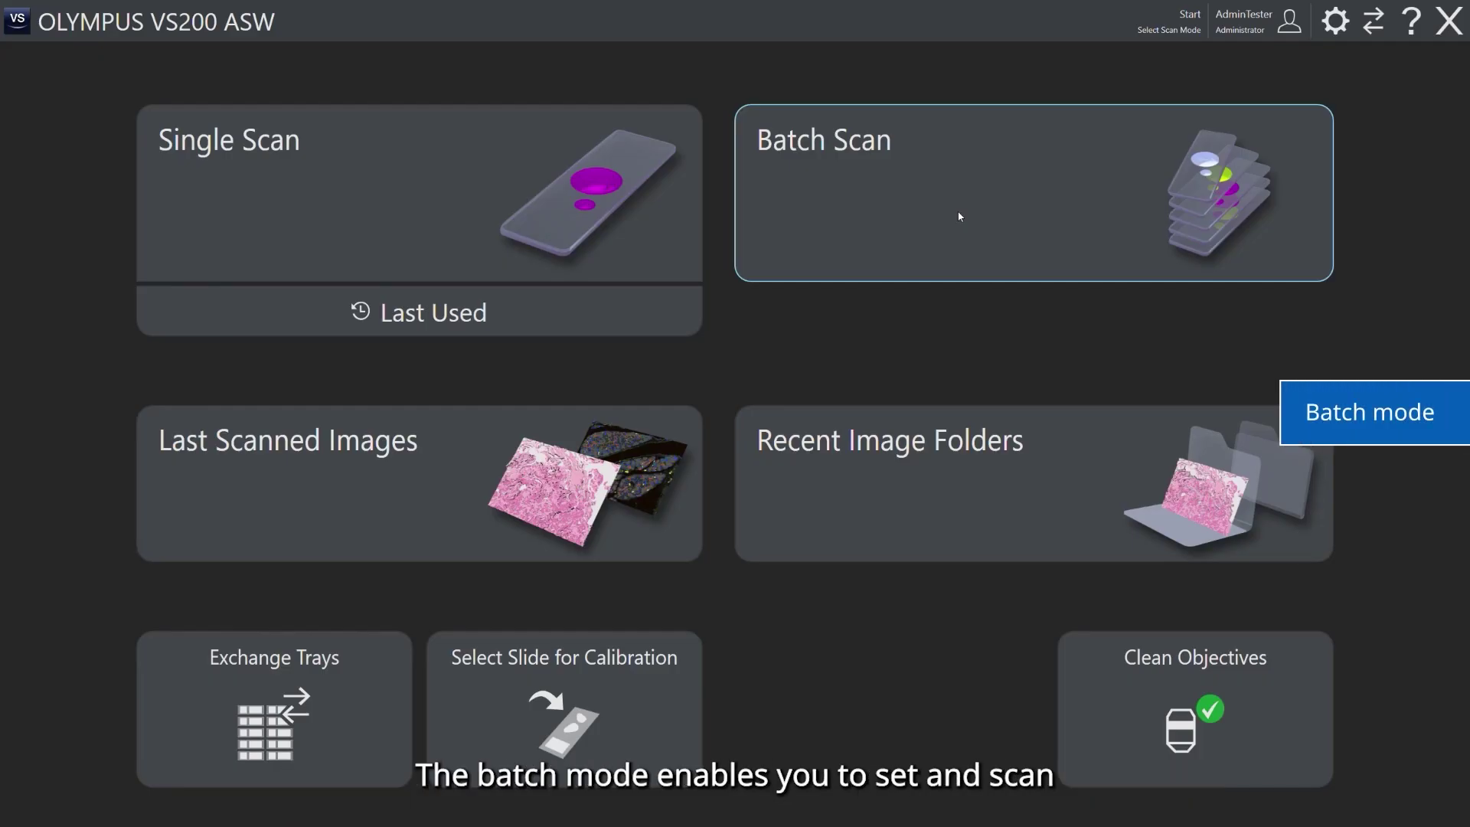
- Start a batch scan and select slides 1–3 of Tray 20 in the gallery view
left_click(959, 217)
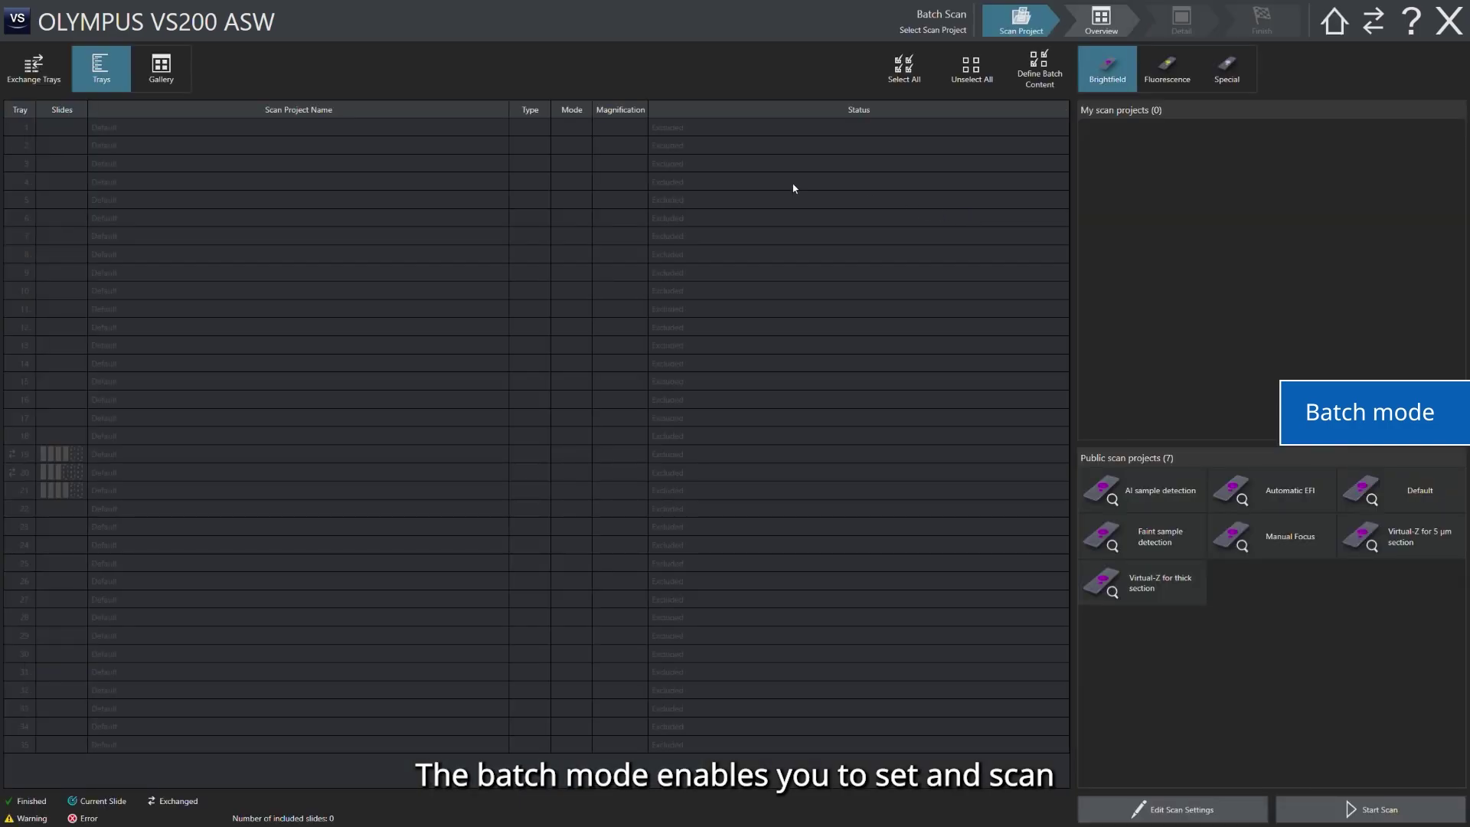
left_click(161, 66)
left_click_drag(141, 508, 414, 545)
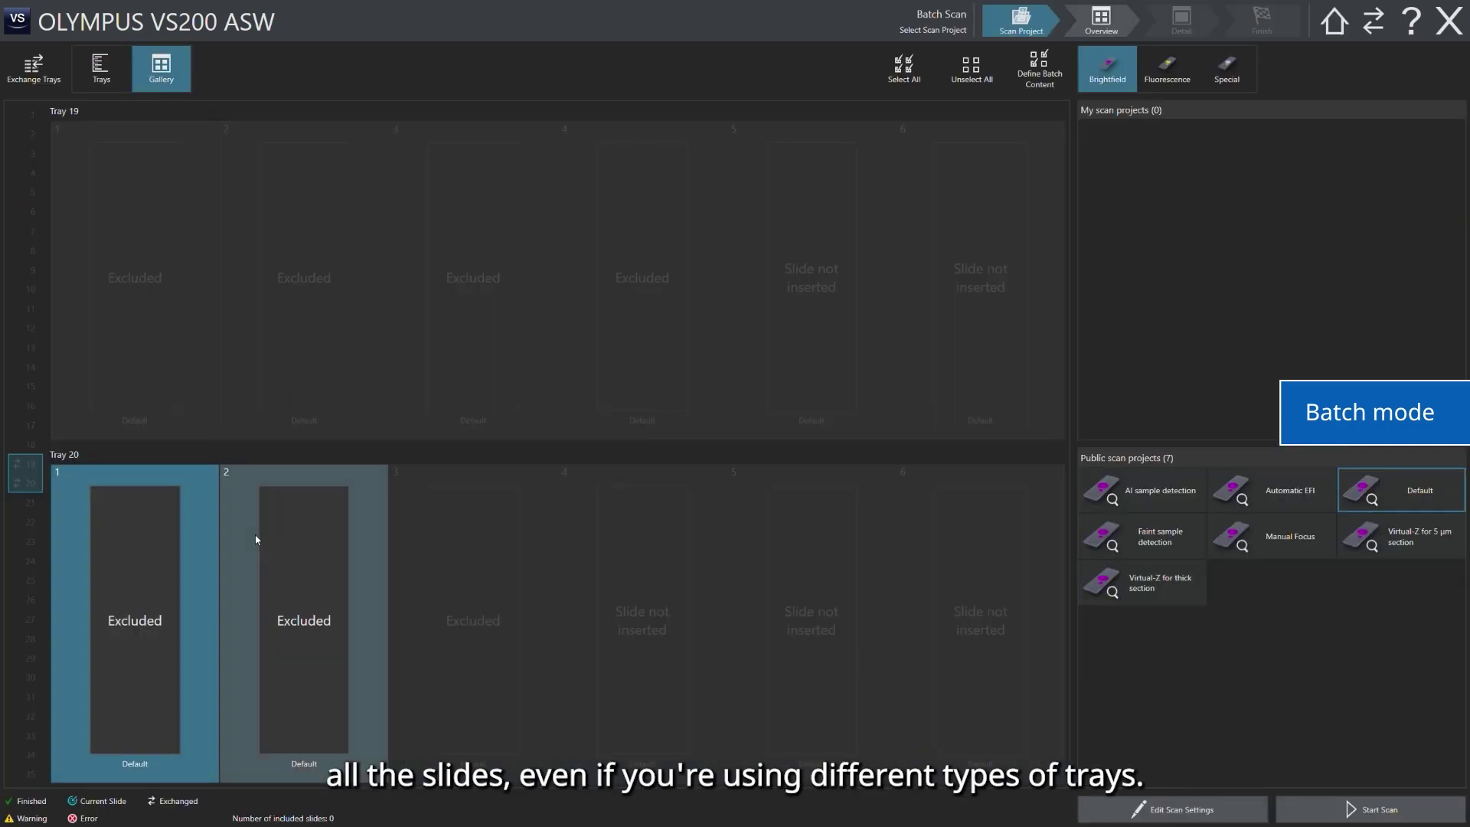
scroll(679, 634, "down", 3)
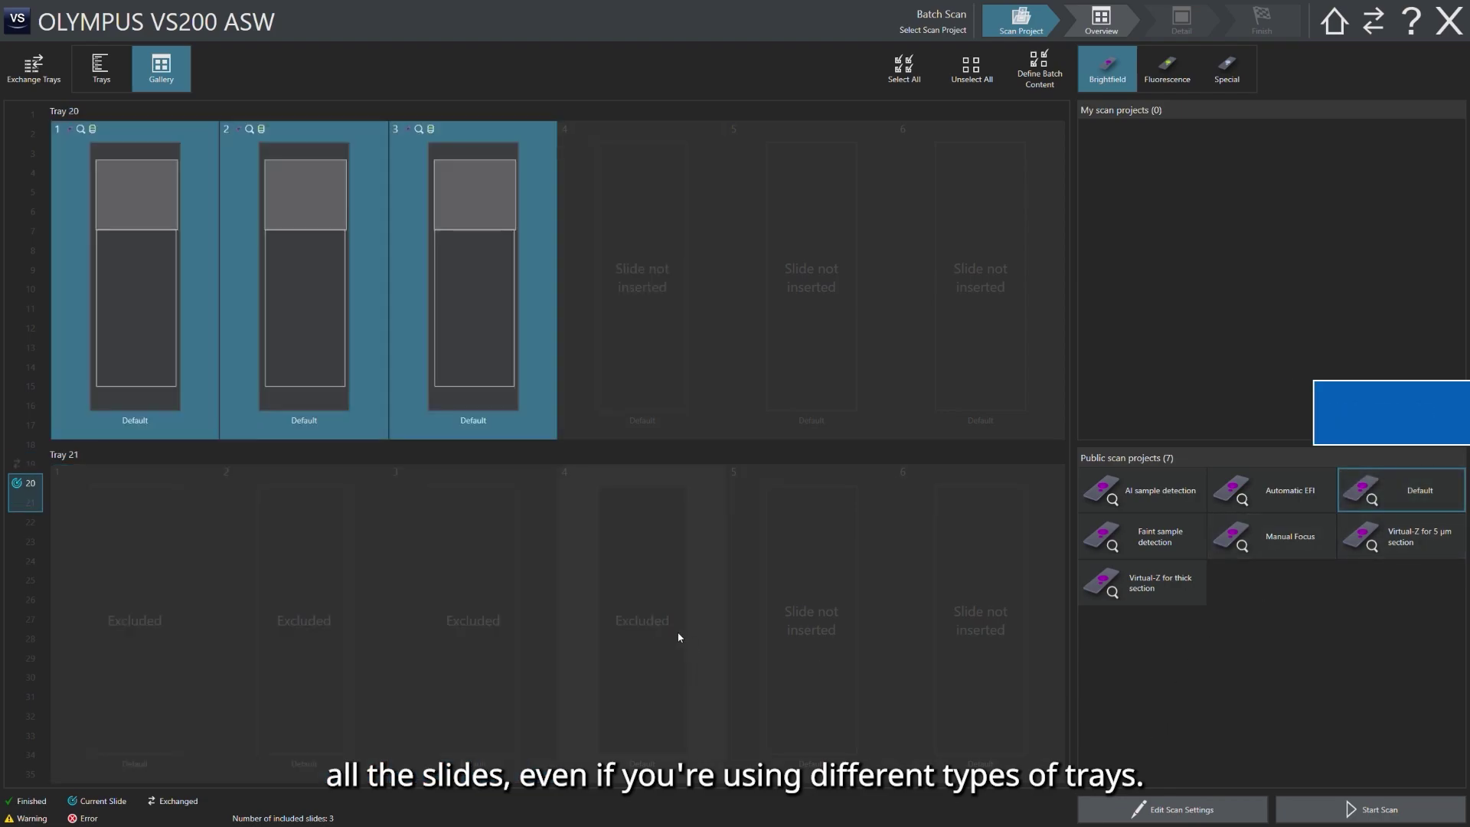
- Give Tray 21 slides 3 and 4 fluorescence projects, including SILA, and start the batch
left_click(463, 606)
left_click(1166, 68)
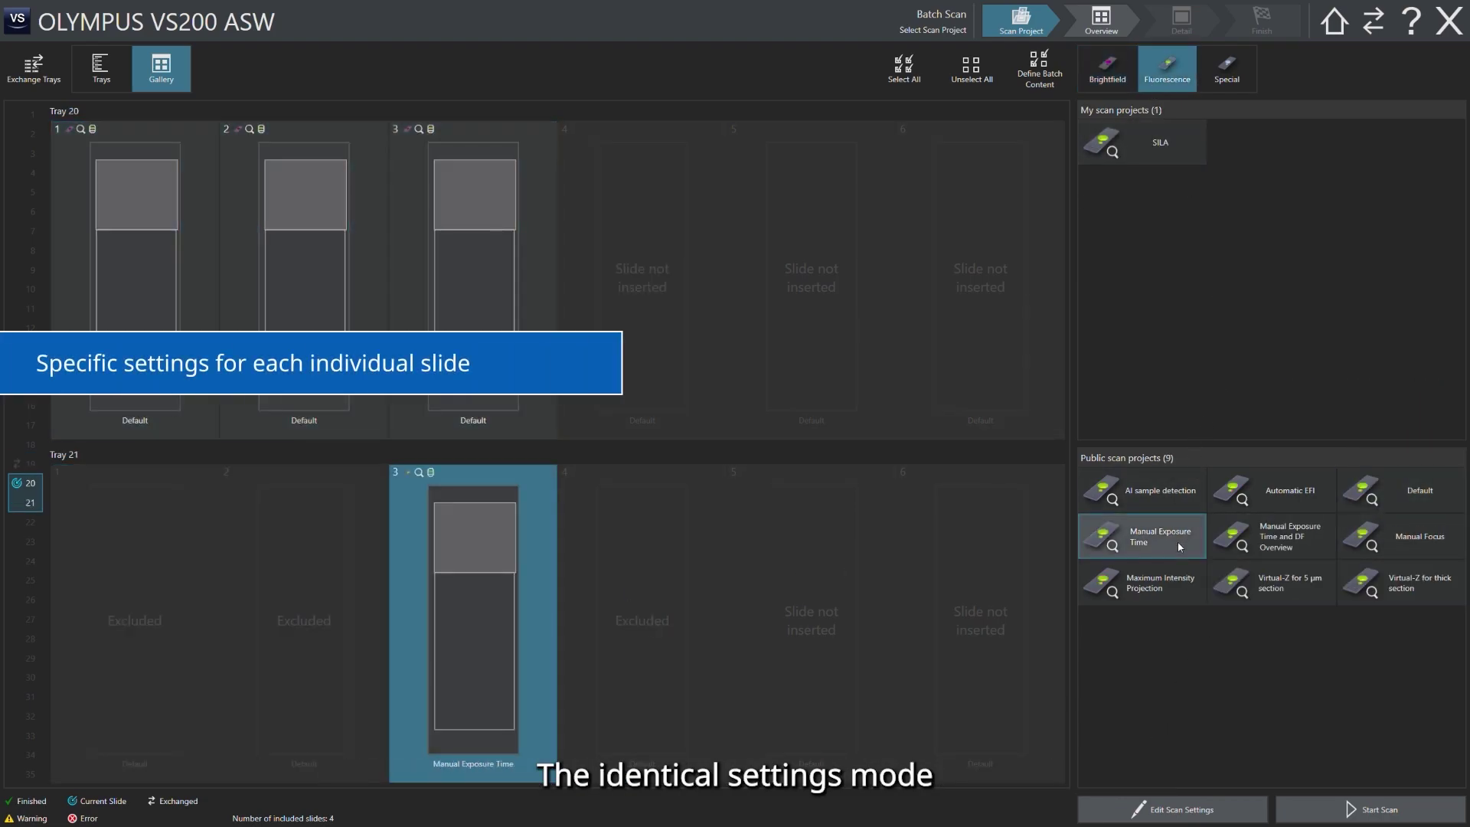
left_click(682, 522)
left_click(1139, 145)
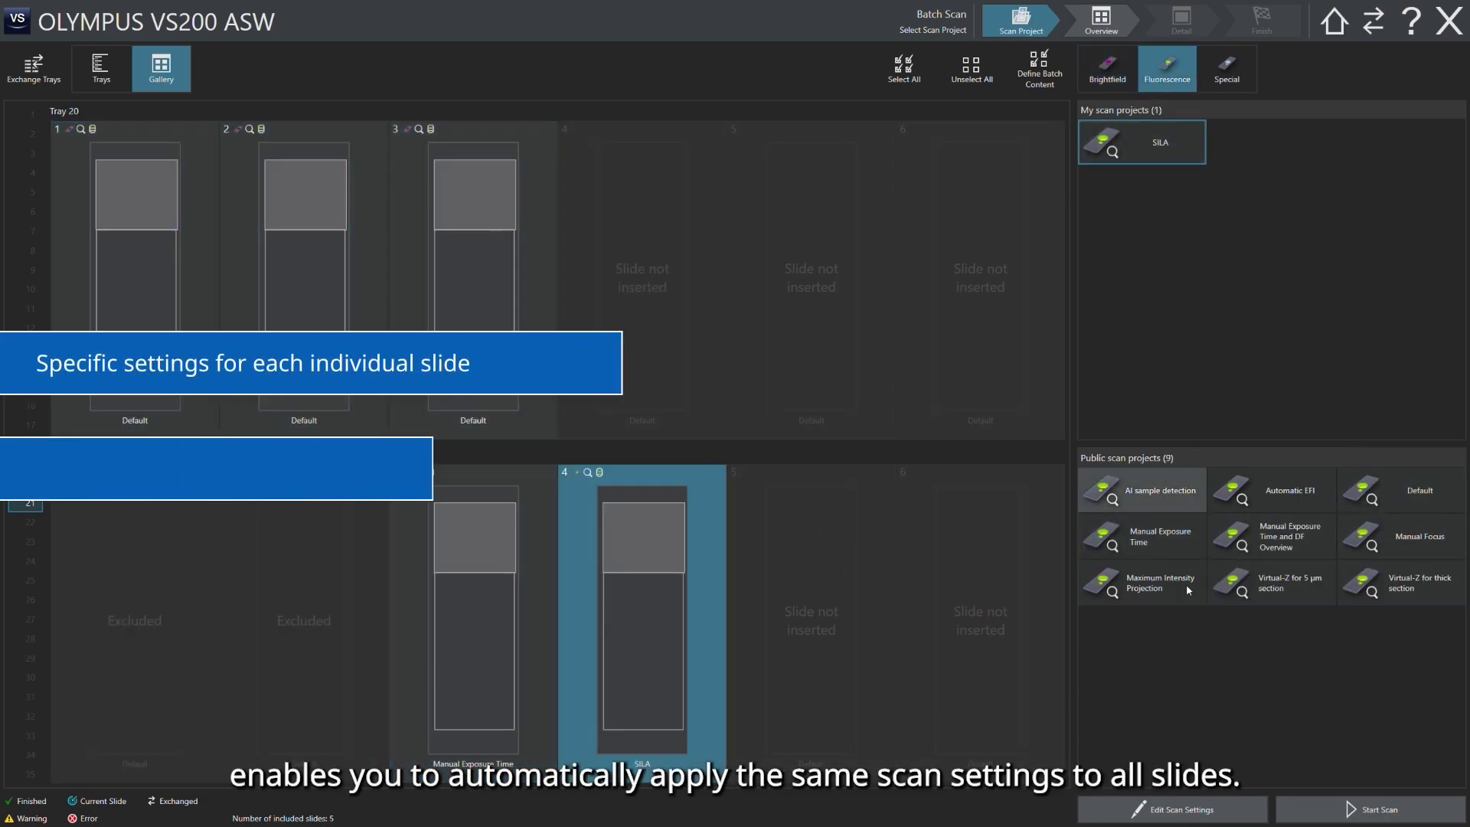
left_click(1316, 818)
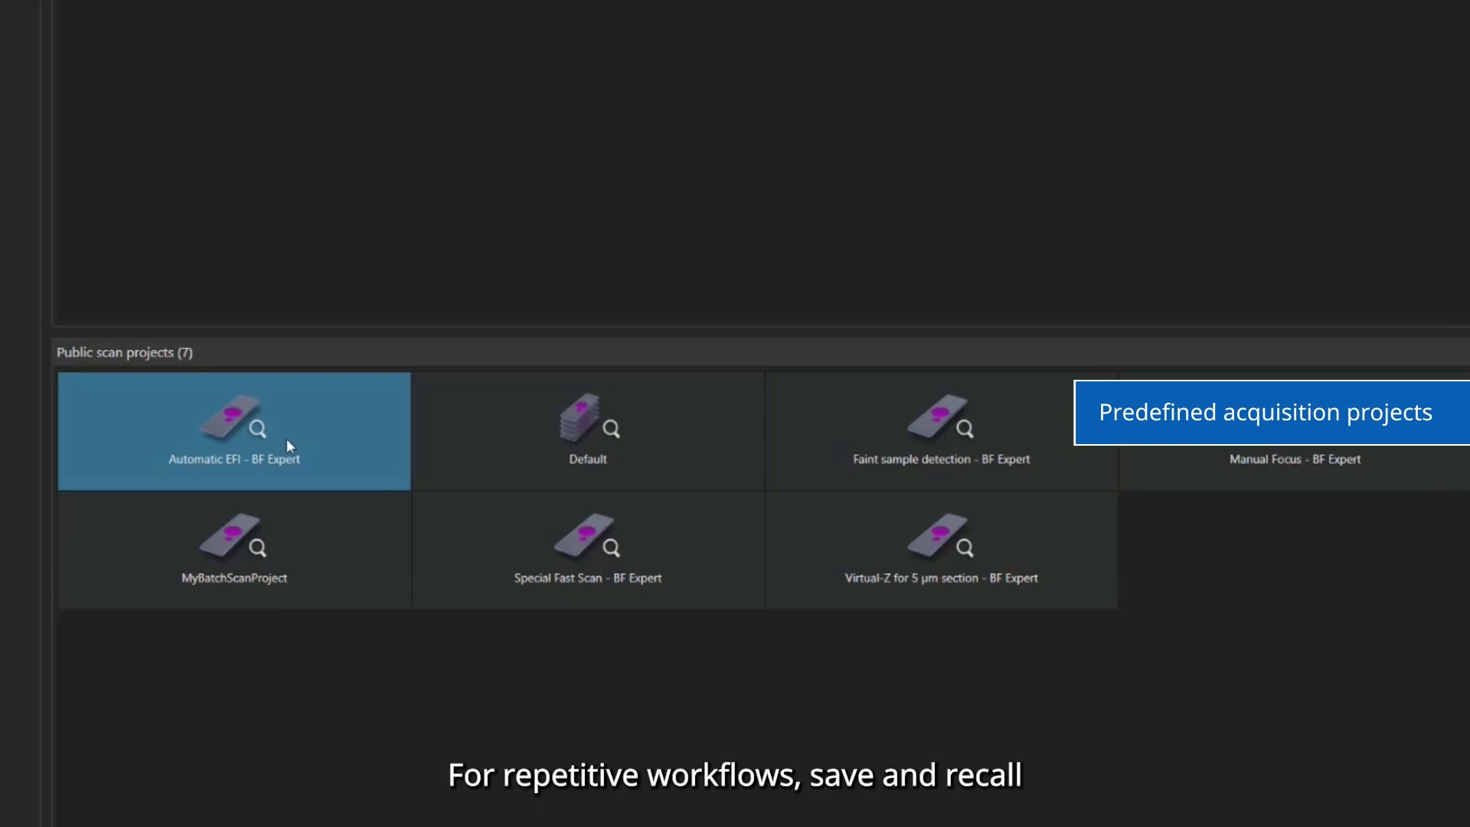
- Go through Default and Faint sample detection, then select Manual Focus - BF Expert
left_click(487, 443)
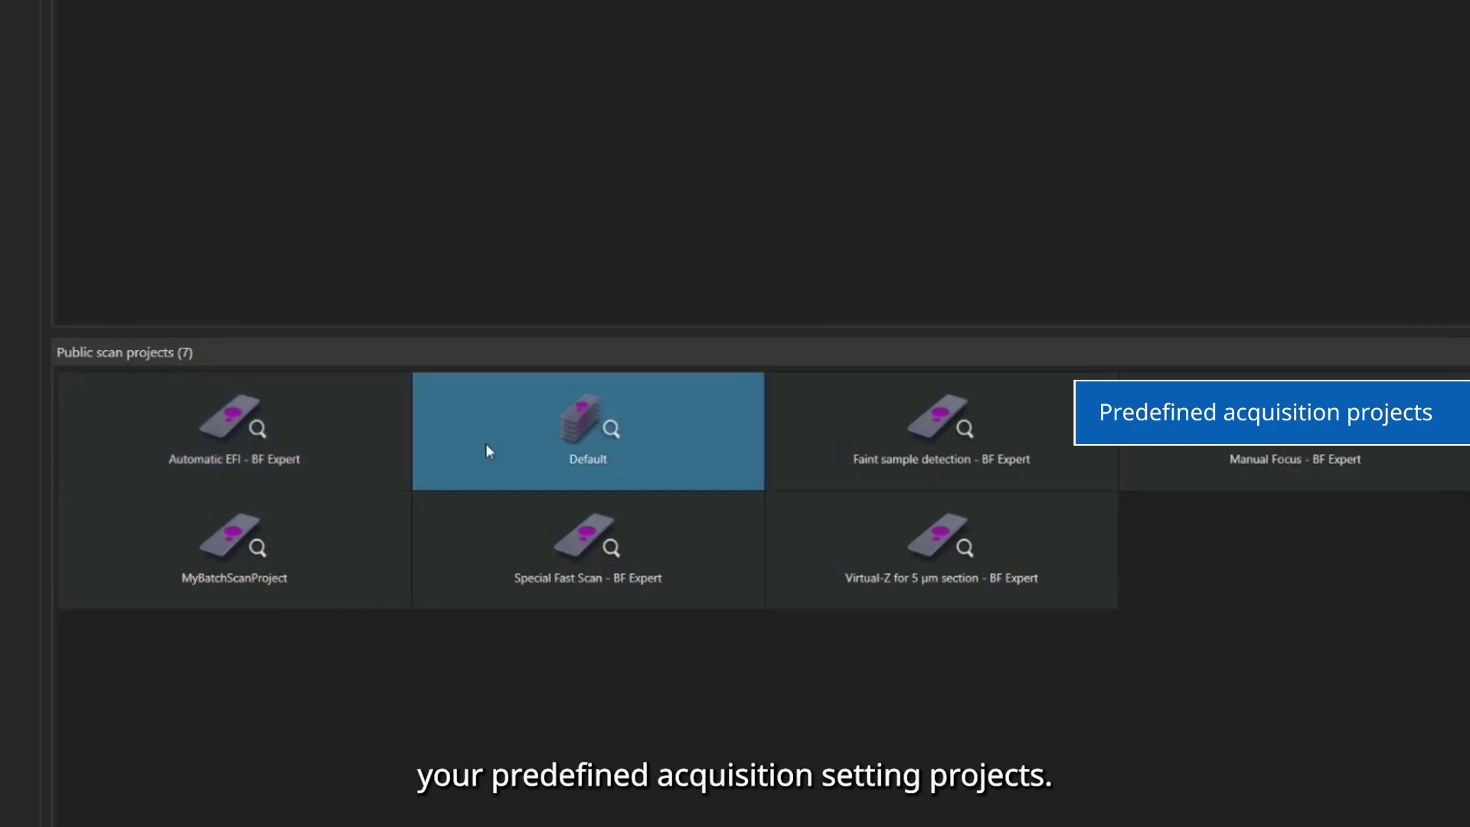
left_click(862, 433)
left_click(1254, 420)
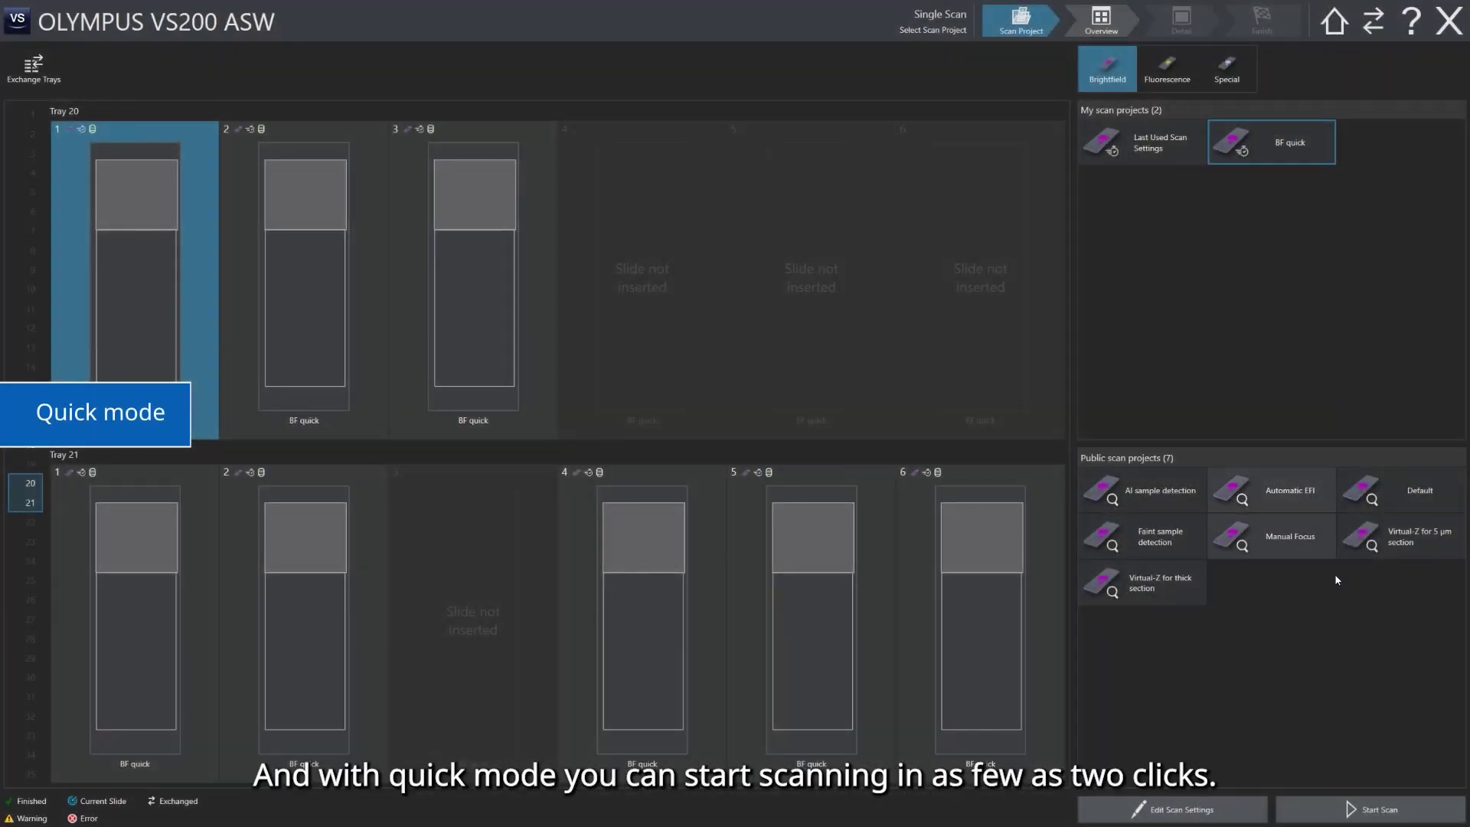
- Start the quick single-slide scan of trays 20 and 21 with BF quick
left_click(1366, 820)
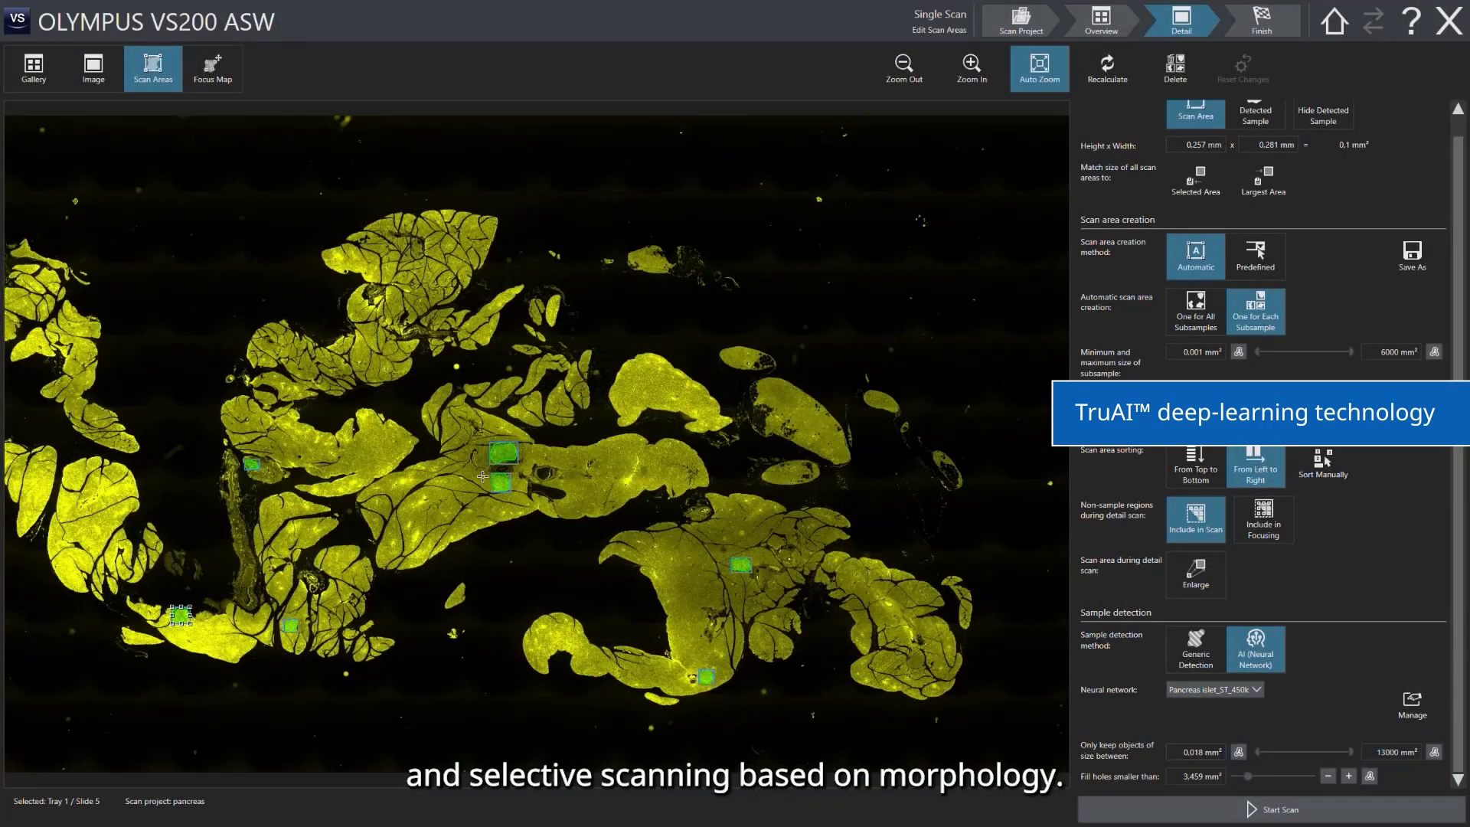
scroll(483, 475, "up", 3)
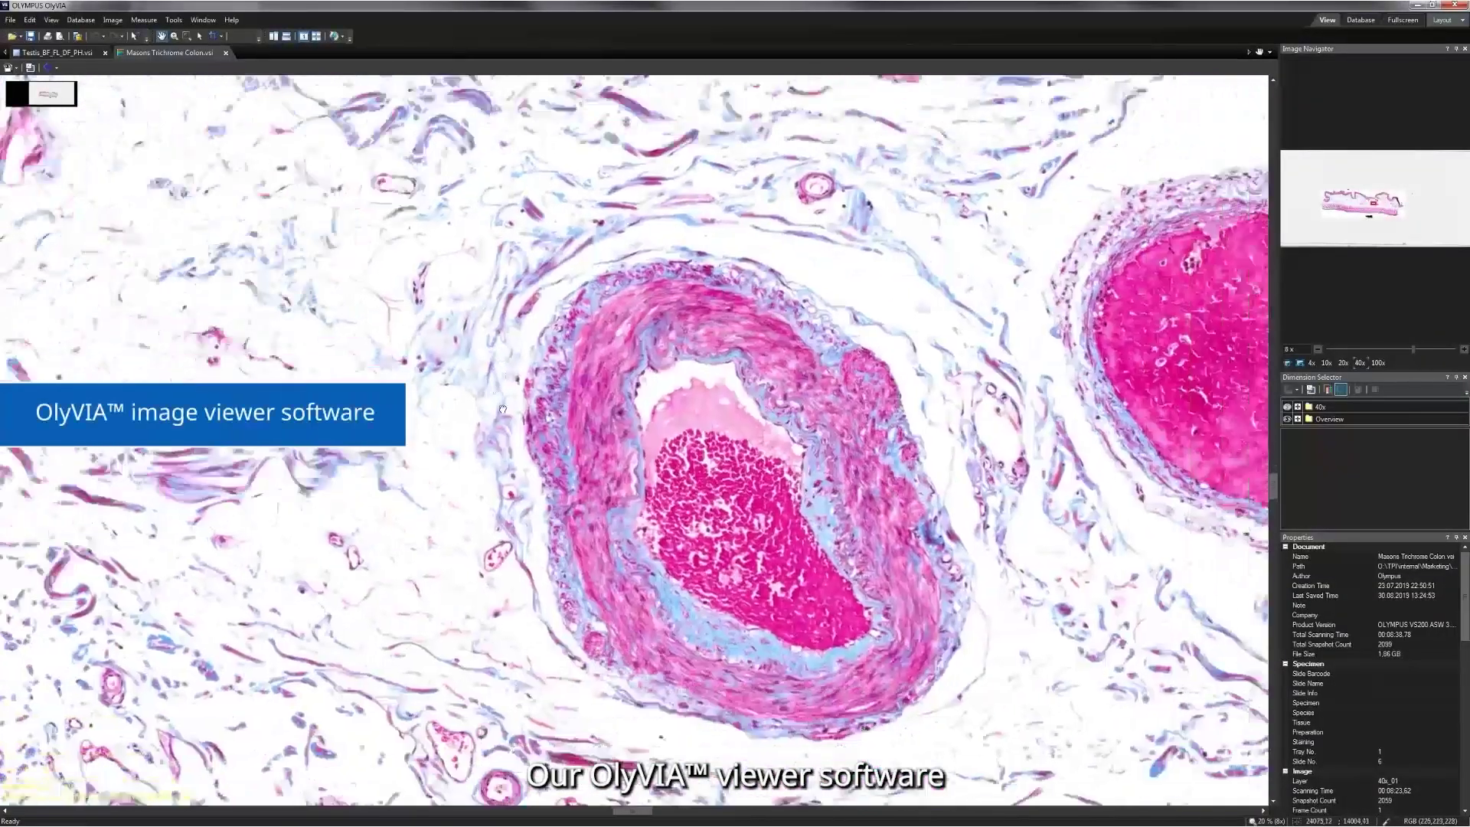
scroll(459, 412, "down", 5)
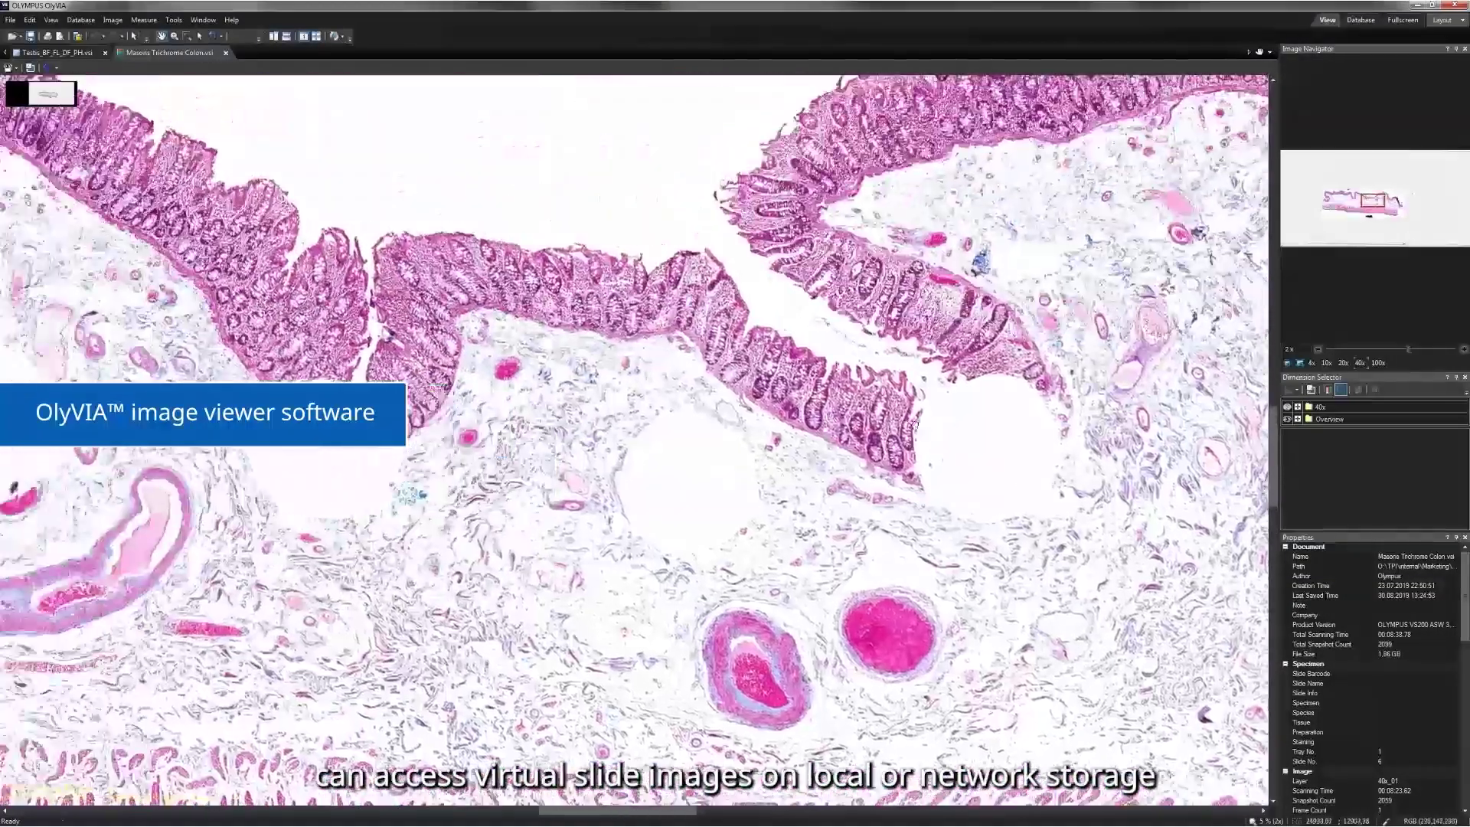
scroll(813, 497, "up", 3)
scroll(814, 497, "up", 2)
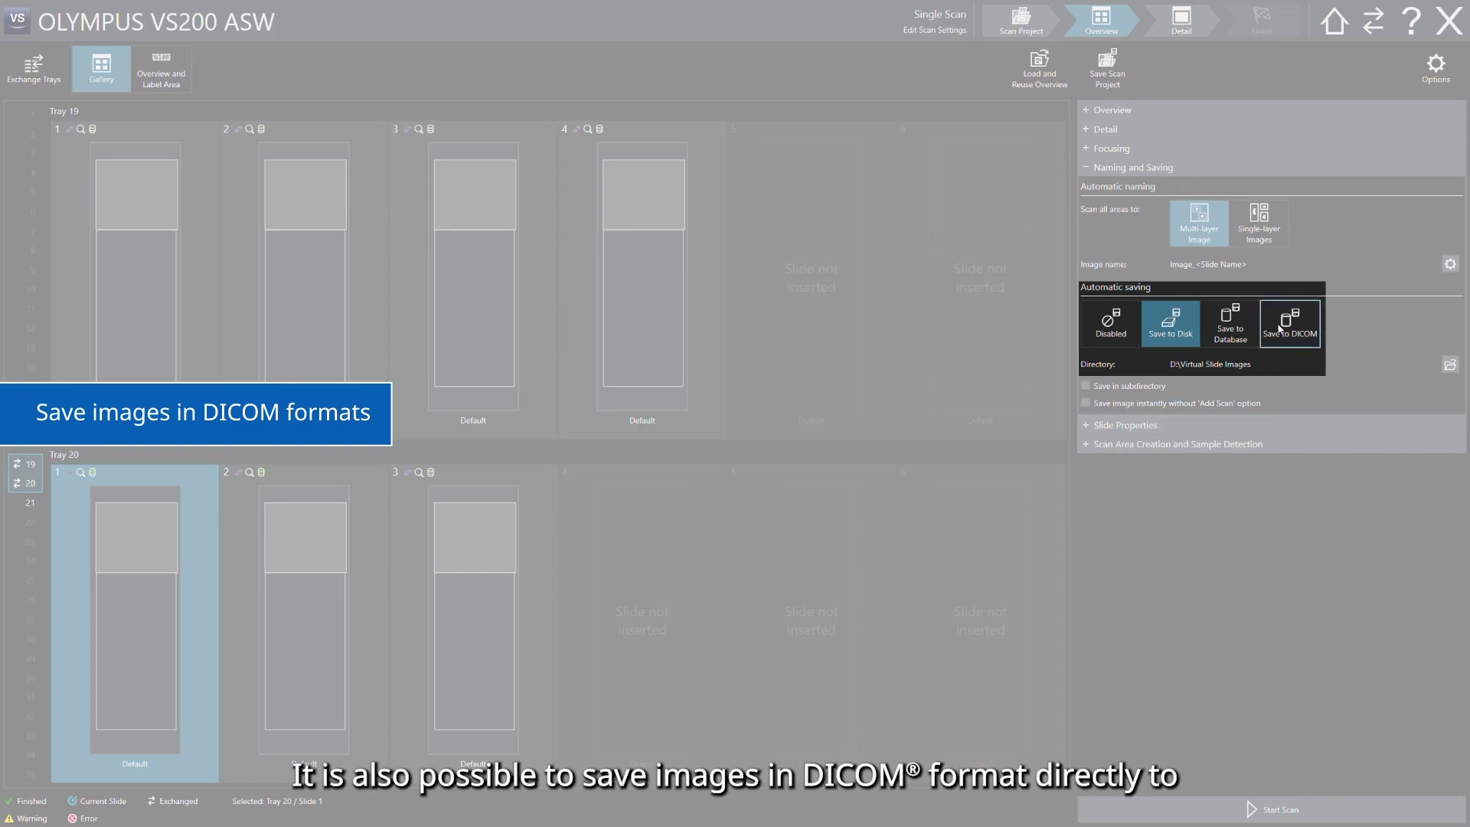
- Choose Save to DICOM for automatic saving, keeping the DICOM_default export settings
left_click(1279, 330)
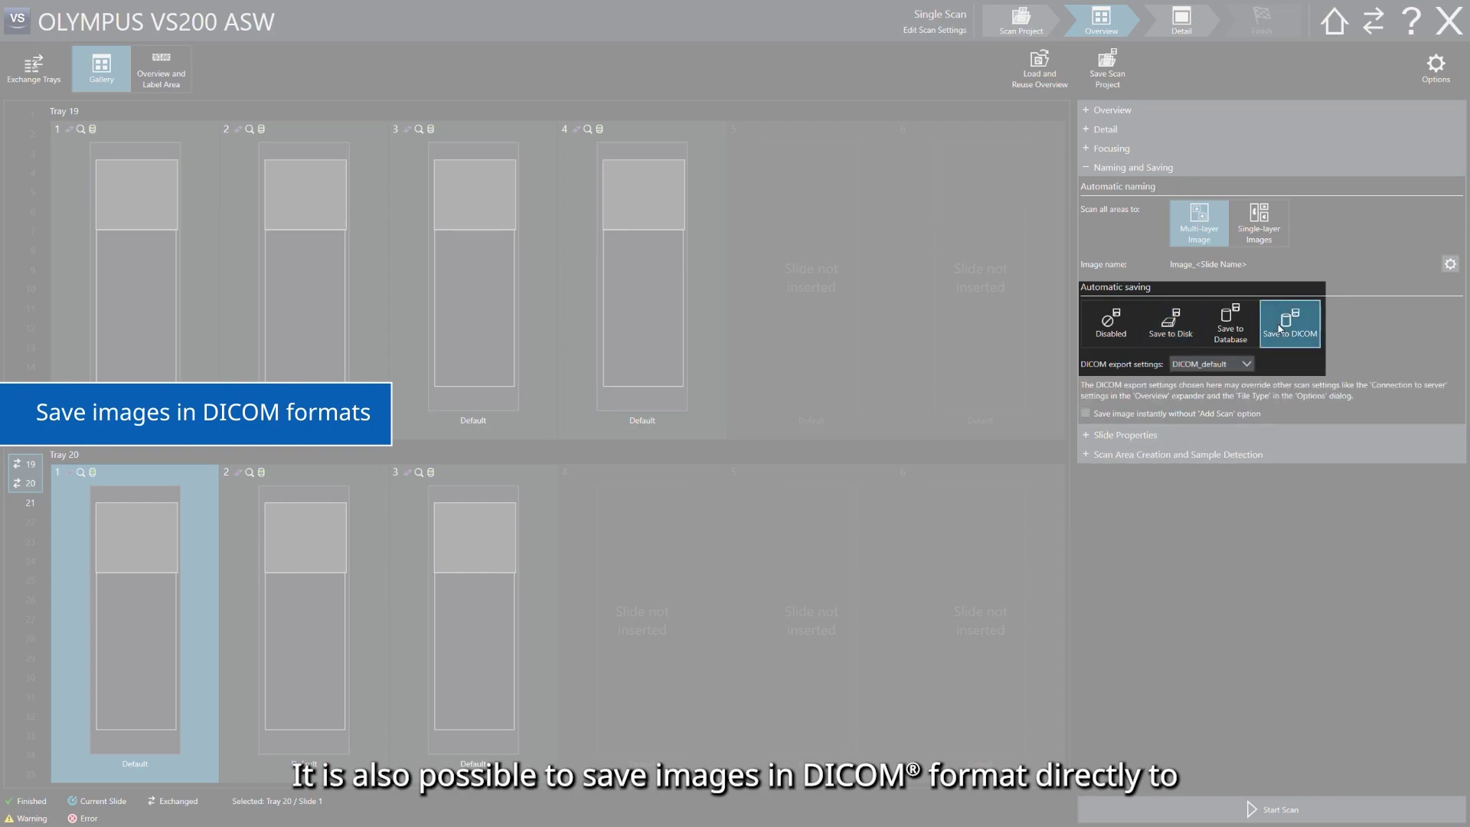